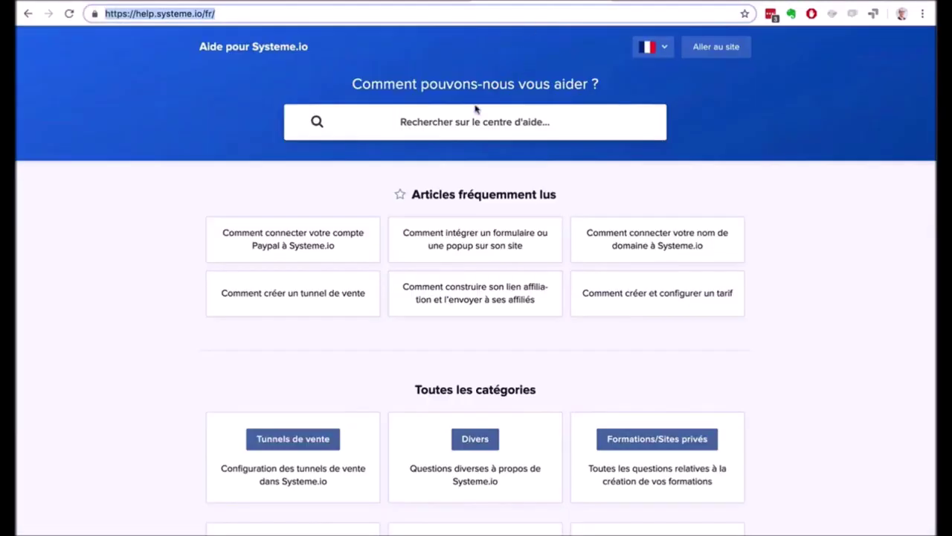
# Search the help centre for "comment créer un form" and read the article "Comment créer une page de capture ou une popup"
pyautogui.click(460, 120)
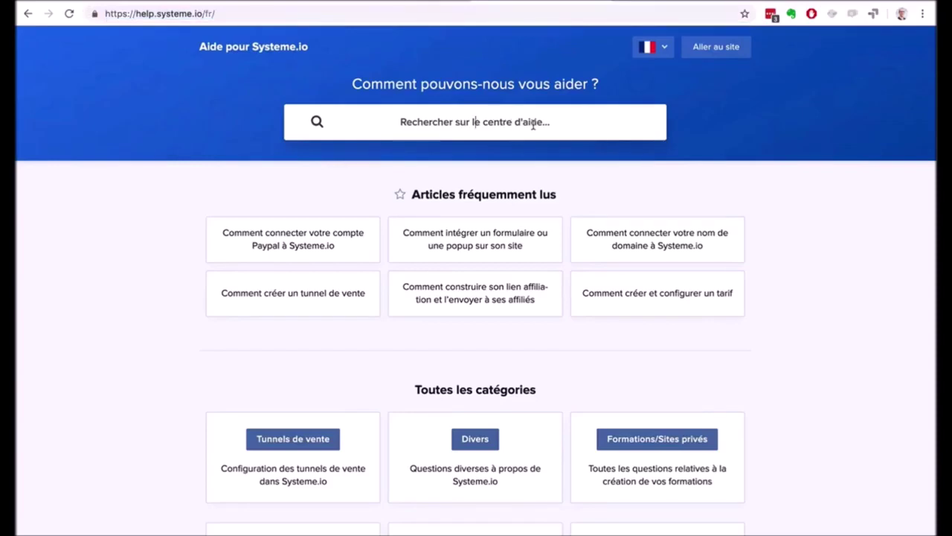
pyautogui.write('comment')
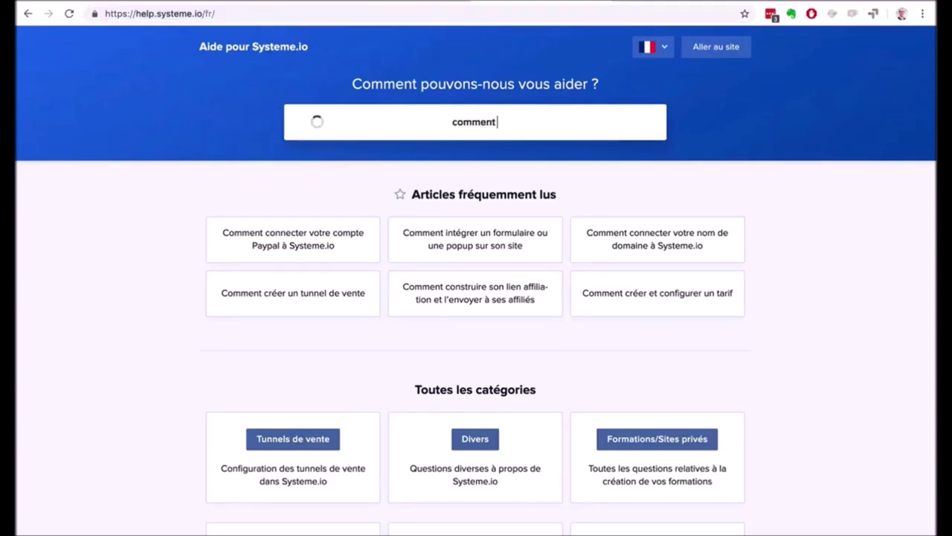
pyautogui.write(' créer un for')
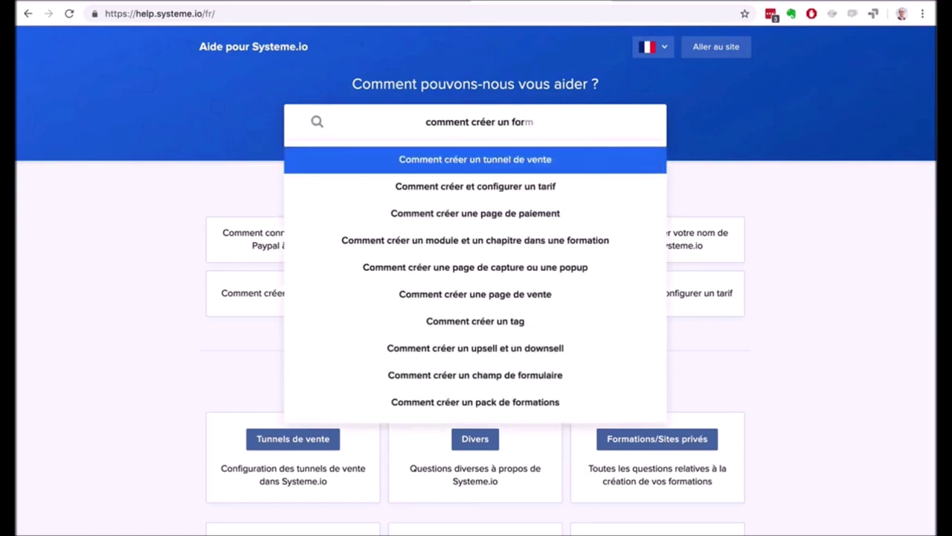
pyautogui.click(520, 275)
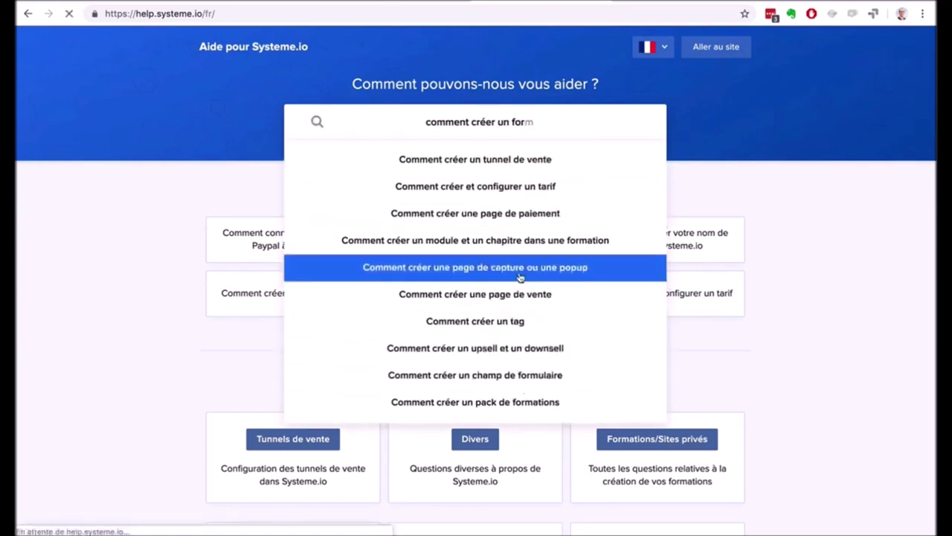
pyautogui.scroll(-4, 802, 272)
pyautogui.scroll(1, 802, 272)
pyautogui.scroll(2, 802, 272)
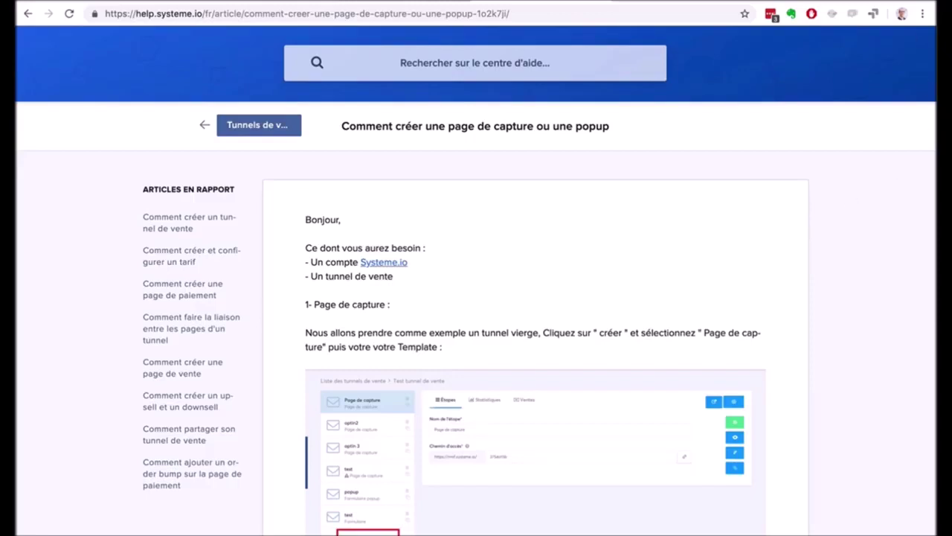
# Return to the Systeme.io dashboard and review the affiliate dashboard's commission summary, 40% commission offer and affiliate links
pyautogui.click(831, 1)
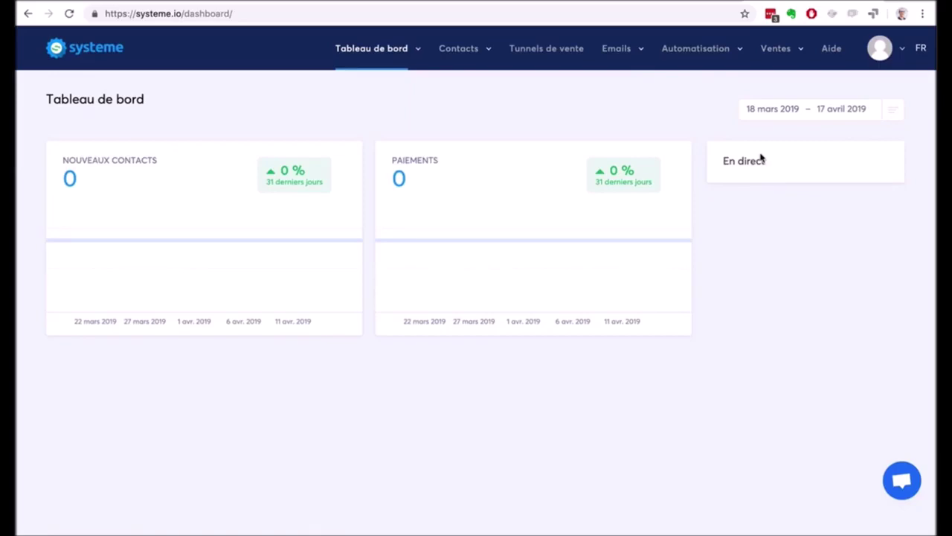
pyautogui.moveTo(416, 57)
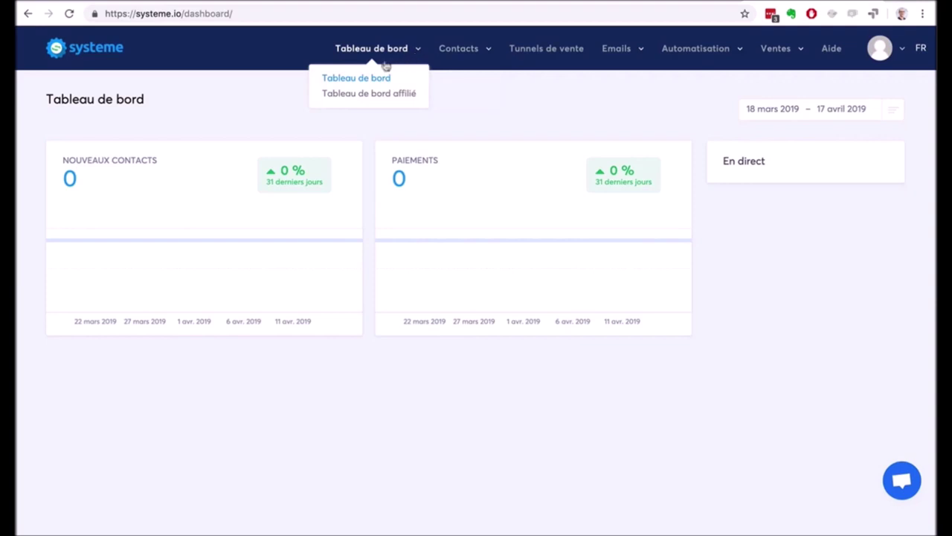
pyautogui.click(360, 95)
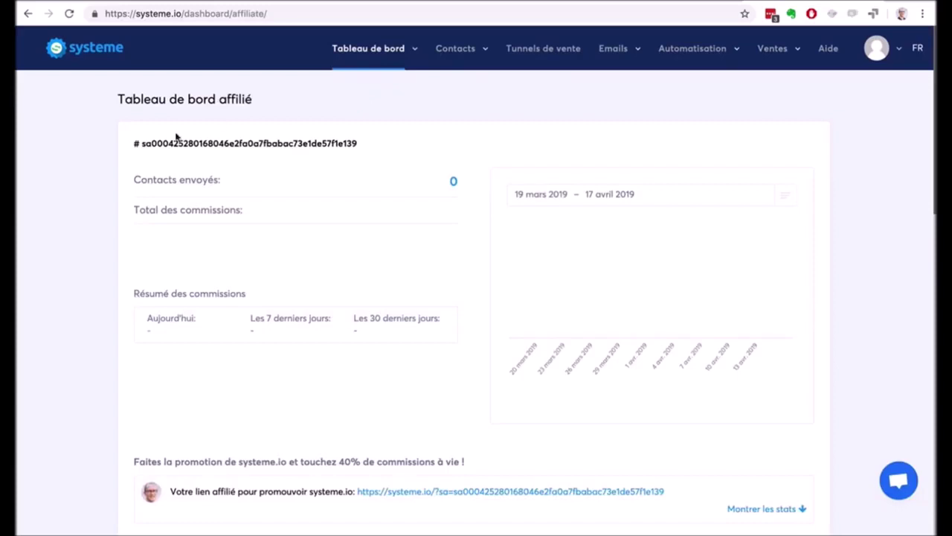
pyautogui.scroll(-3, 83, 247)
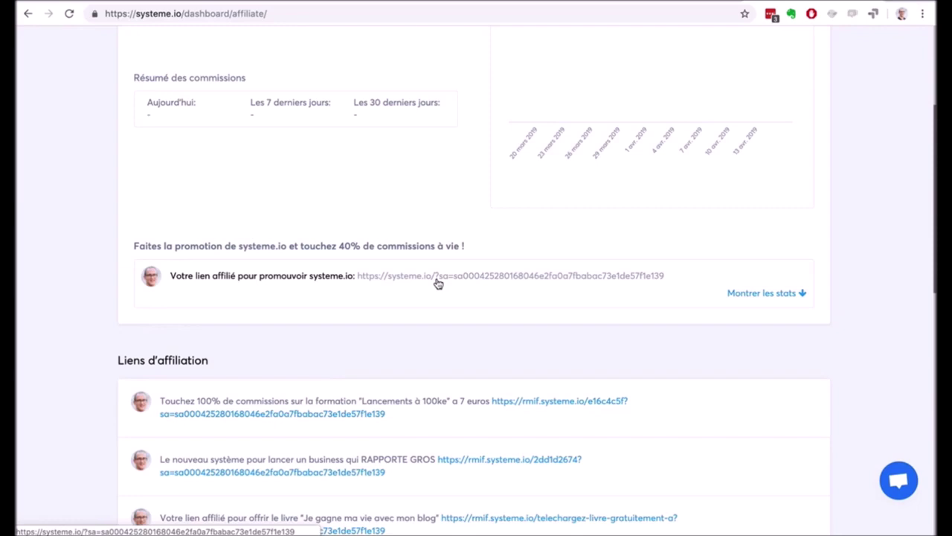
pyautogui.moveTo(338, 246); pyautogui.dragTo(468, 246)
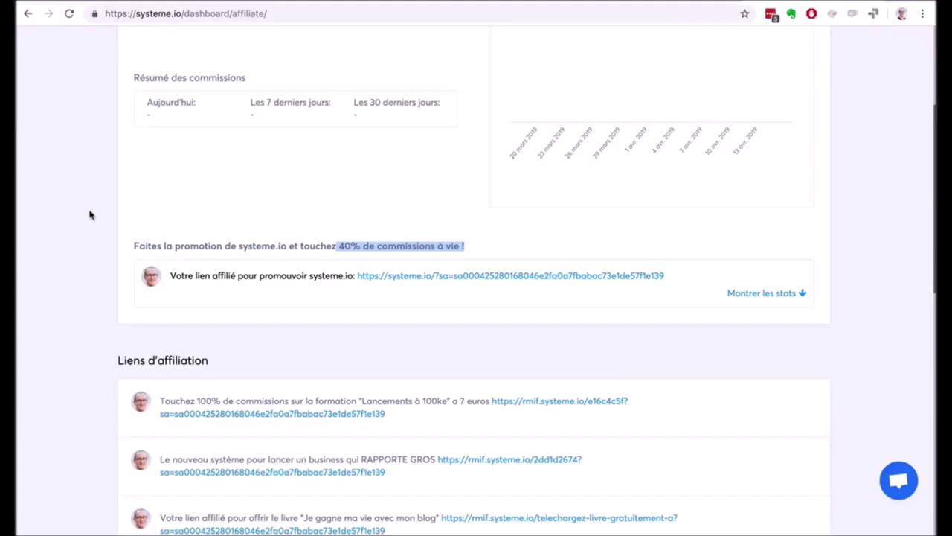
pyautogui.scroll(3, 89, 215)
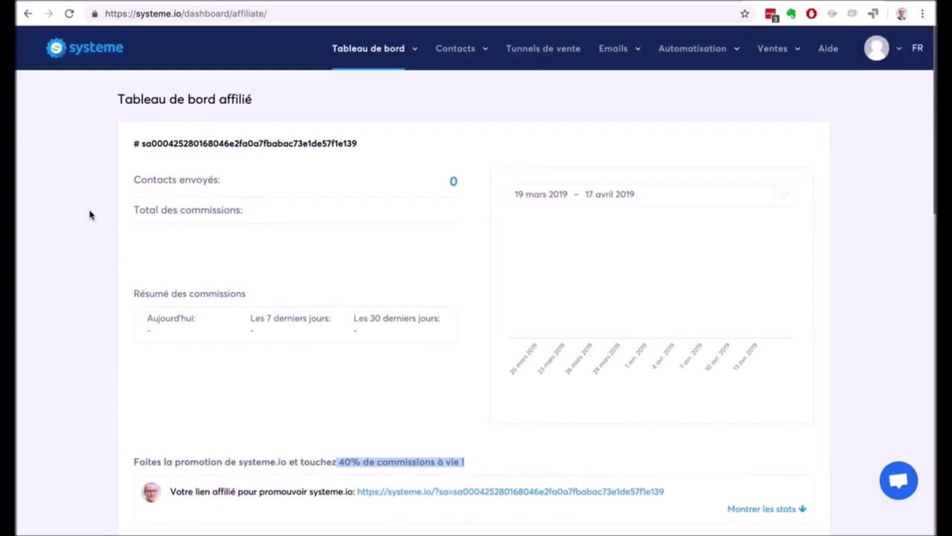
pyautogui.scroll(-5, 102, 240)
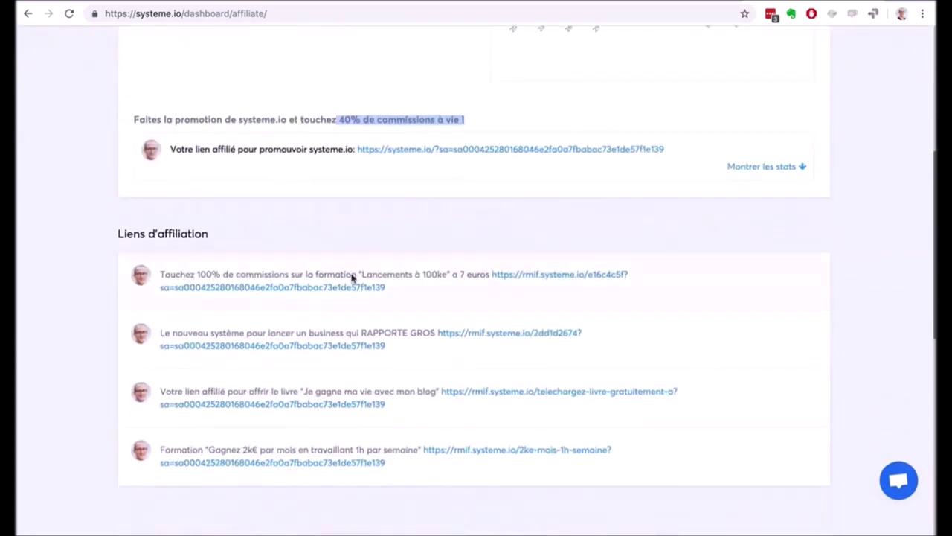
pyautogui.scroll(3, 90, 227)
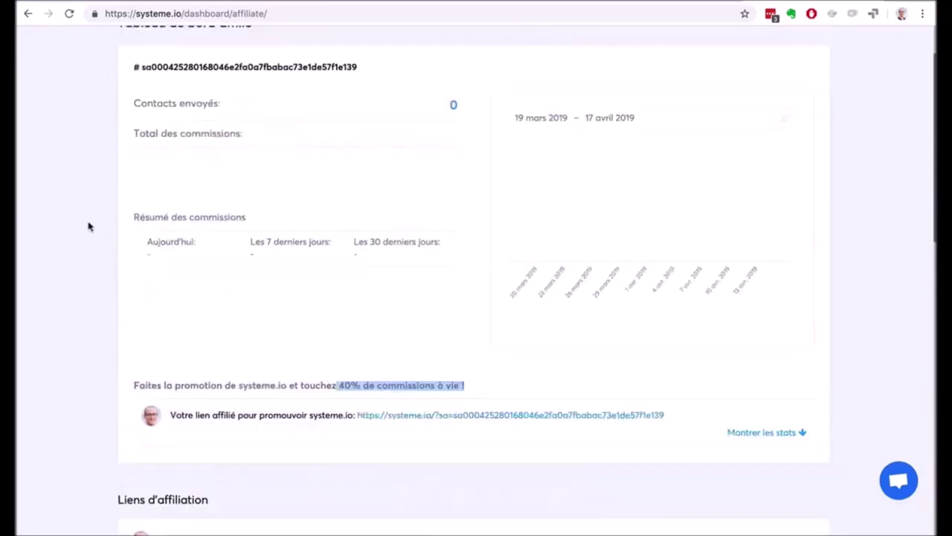
pyautogui.scroll(1, 89, 226)
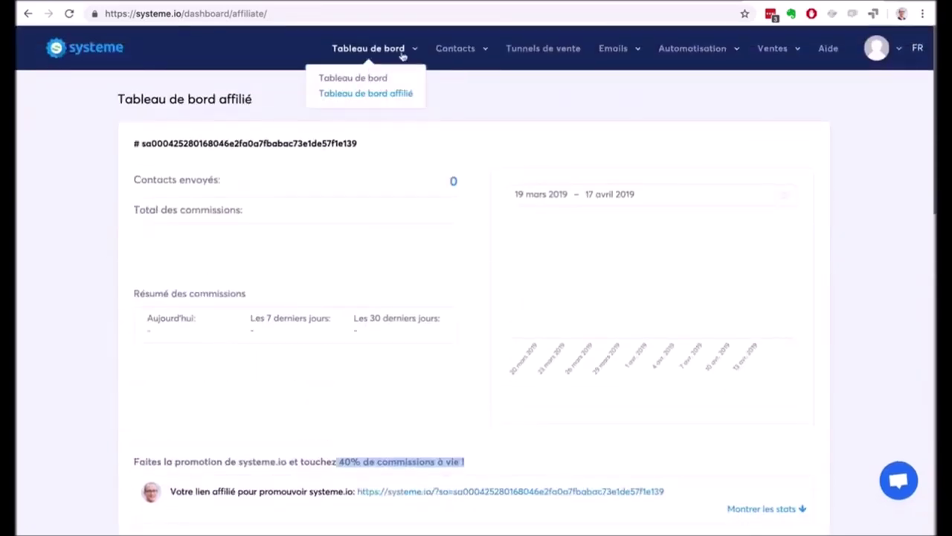
# Go back to the main dashboard and open the contacts list to examine its available filter criteria
pyautogui.click(369, 80)
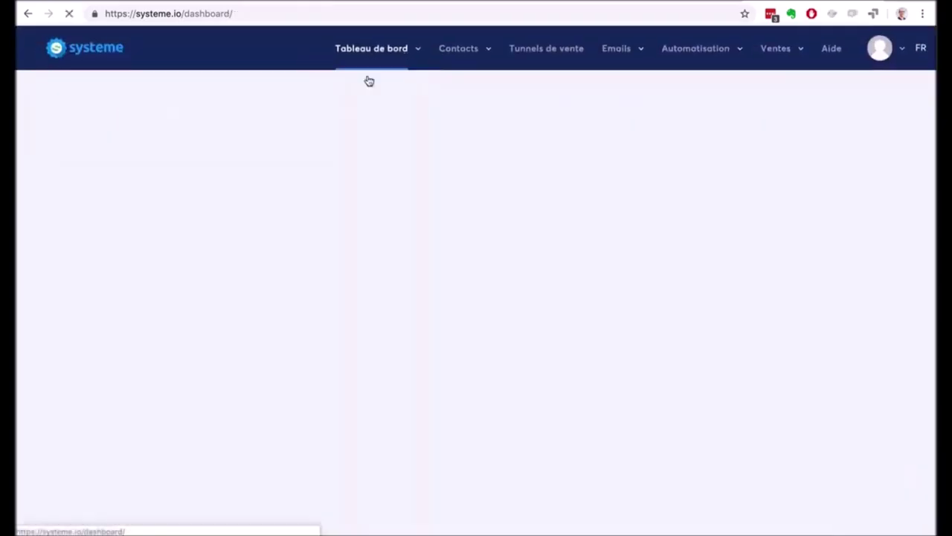
pyautogui.moveTo(438, 59)
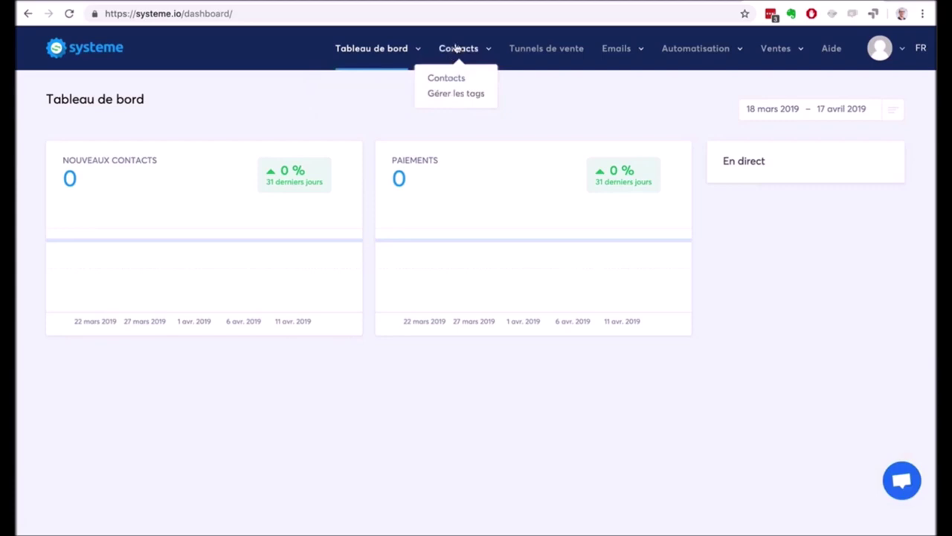
pyautogui.click(453, 79)
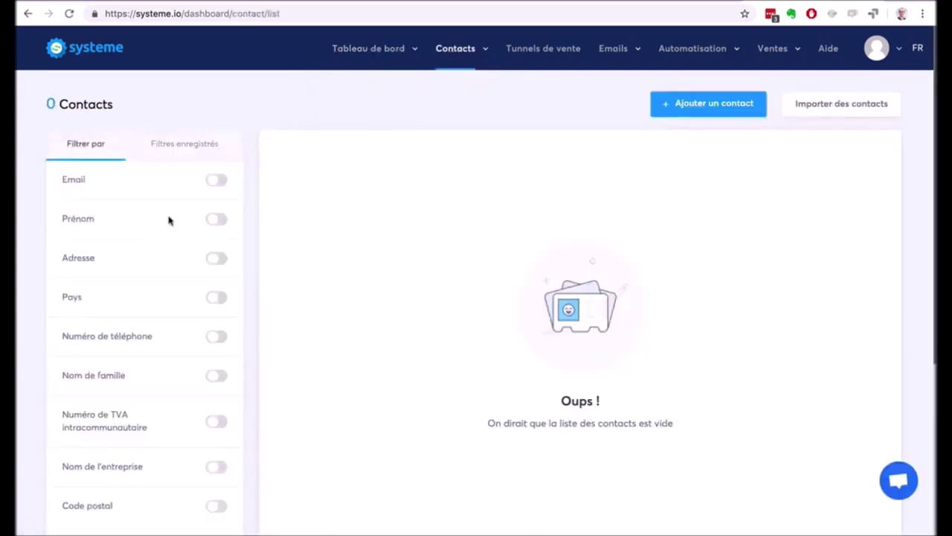
pyautogui.scroll(-5, 168, 220)
pyautogui.scroll(4, 171, 218)
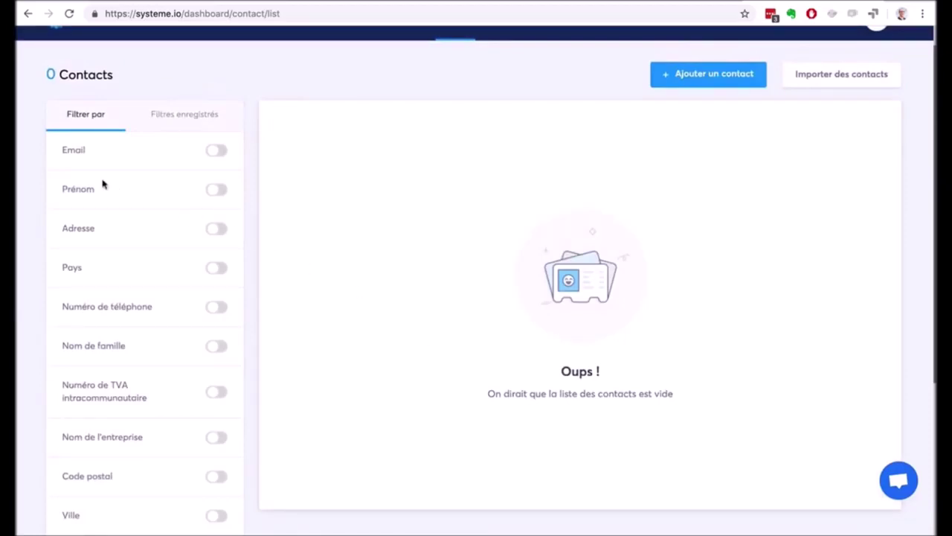
pyautogui.scroll(-1, 138, 306)
pyautogui.scroll(-5, 137, 305)
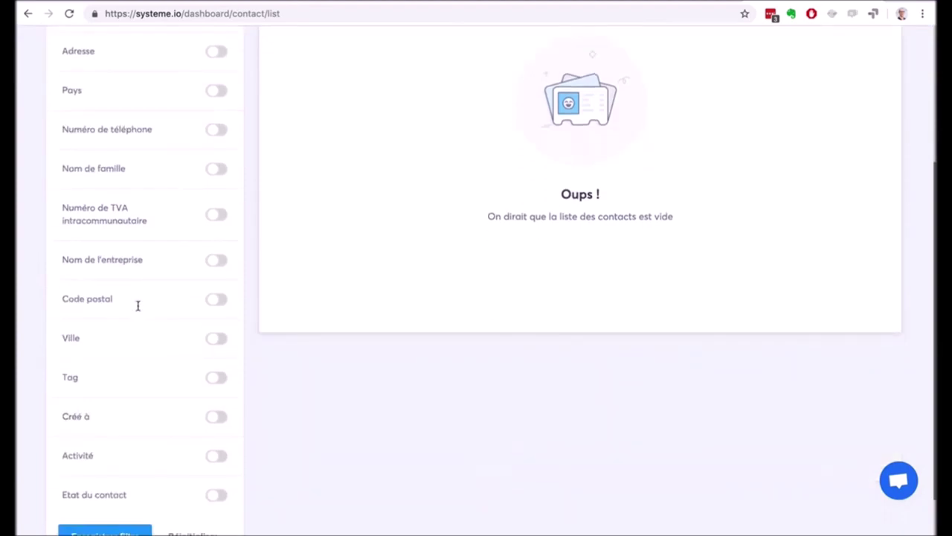
pyautogui.scroll(-1, 138, 307)
pyautogui.scroll(-1, 138, 310)
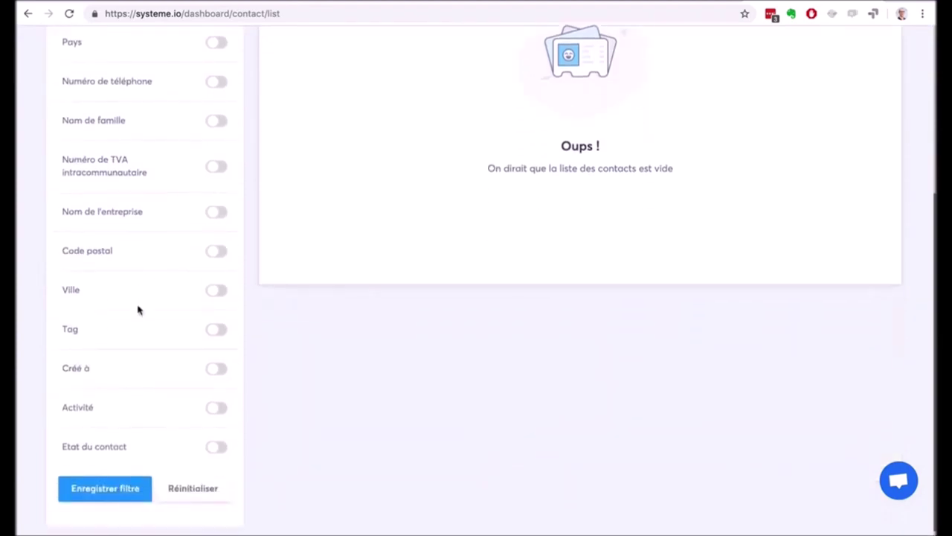
pyautogui.scroll(6, 131, 313)
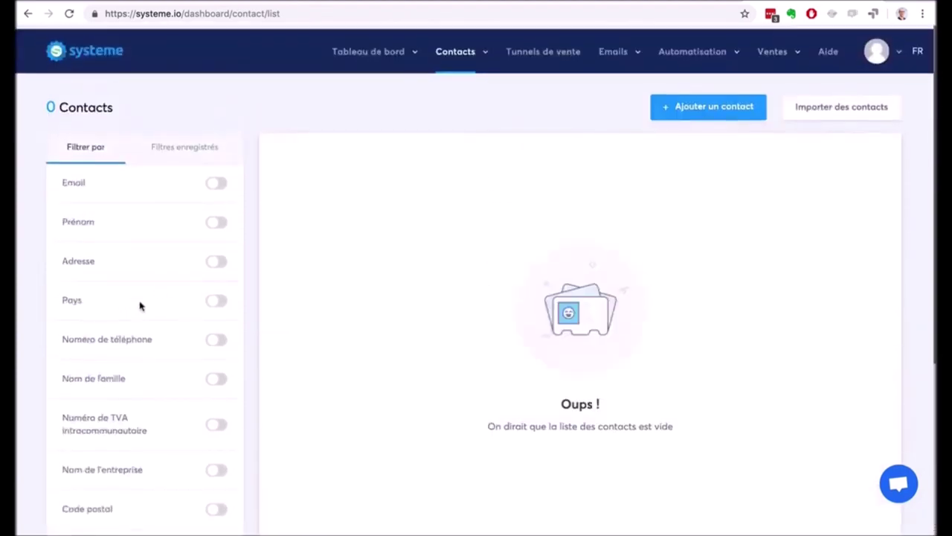
# View the contact tag management page and the sales funnels list (Tunnels de vente)
pyautogui.click(457, 94)
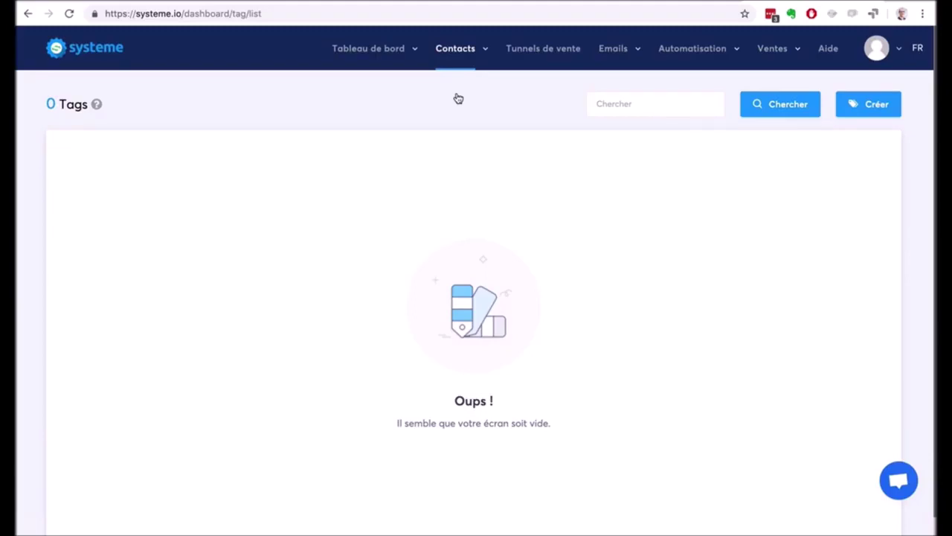
pyautogui.click(566, 51)
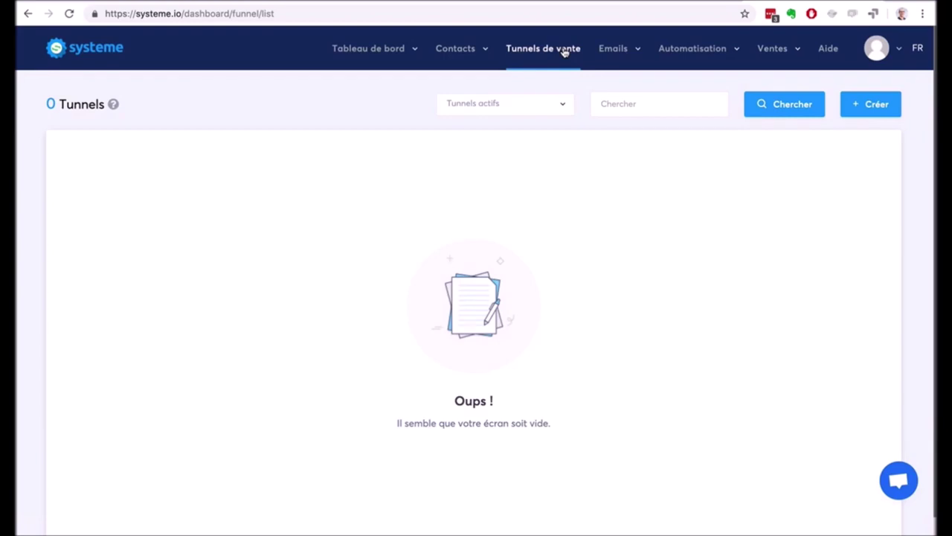
# Open the email statistics and examine the charts for sent emails, opens, spam and bounces
pyautogui.moveTo(613, 56)
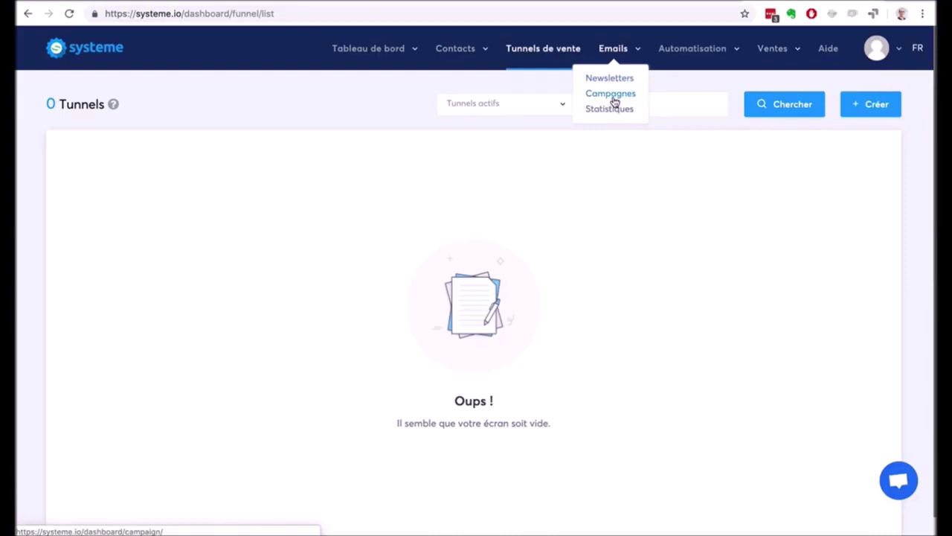
pyautogui.click(610, 109)
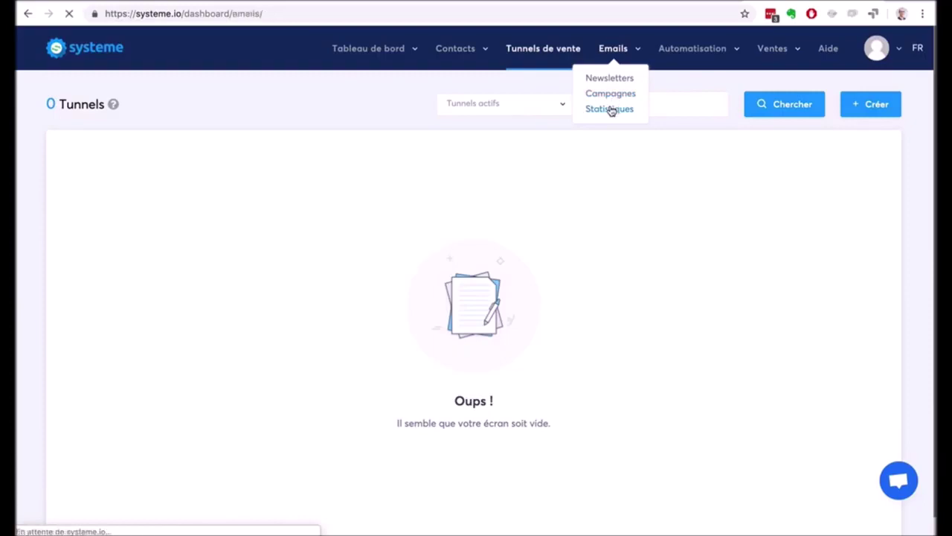
pyautogui.scroll(-5, 123, 188)
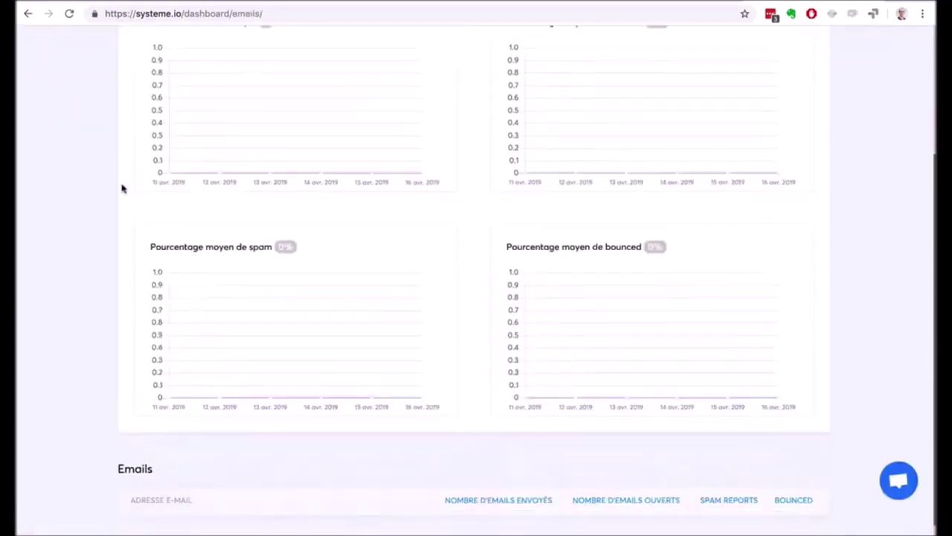
pyautogui.scroll(5, 122, 188)
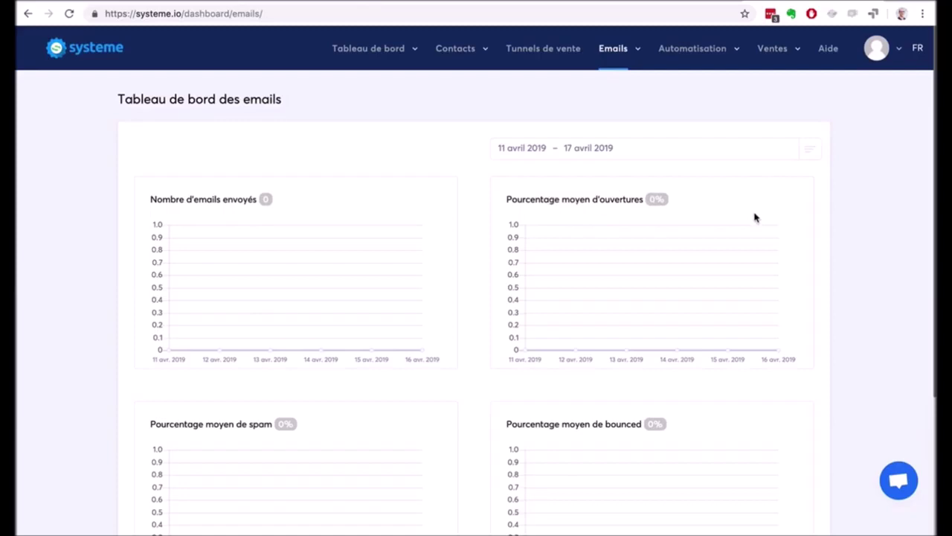
# View the automation rules list (Règles) and the workflow editor's list (Editeur de workflows)
pyautogui.moveTo(699, 55)
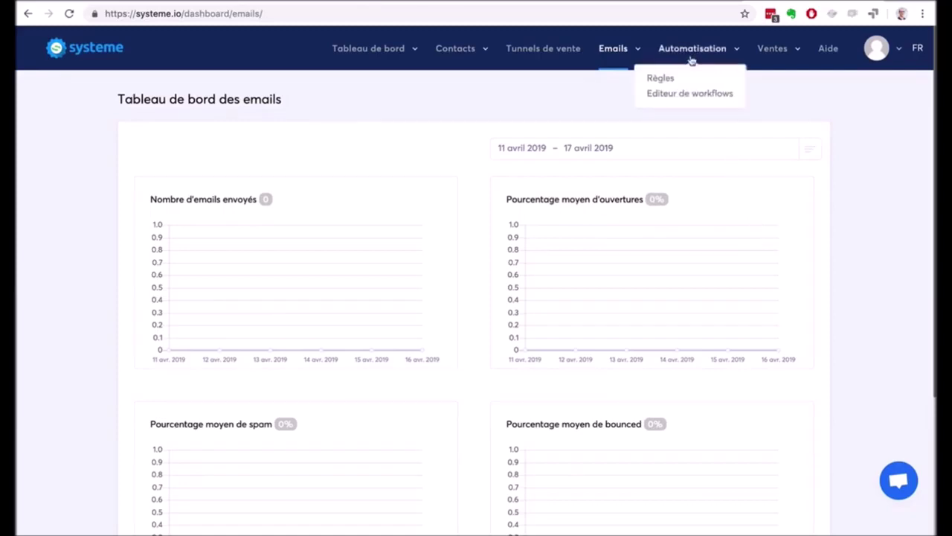
pyautogui.click(659, 79)
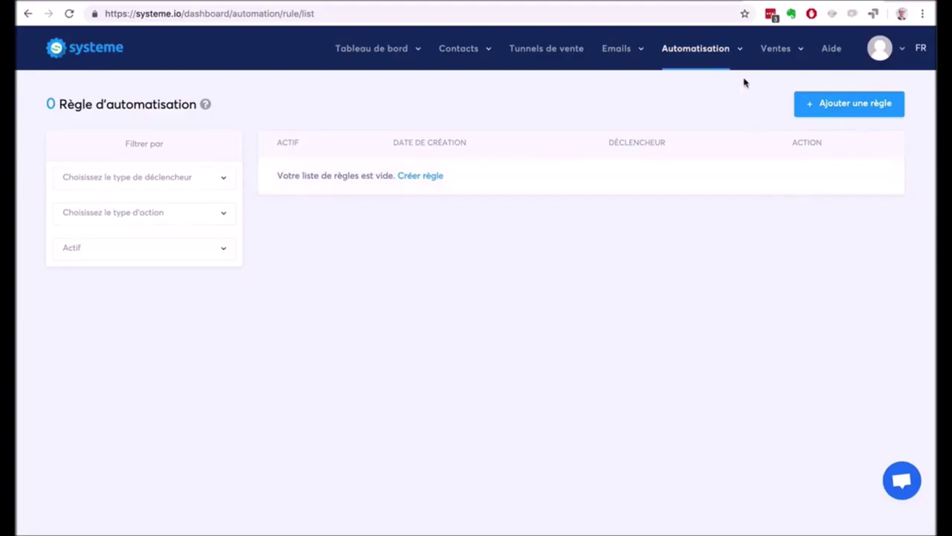
pyautogui.moveTo(702, 50)
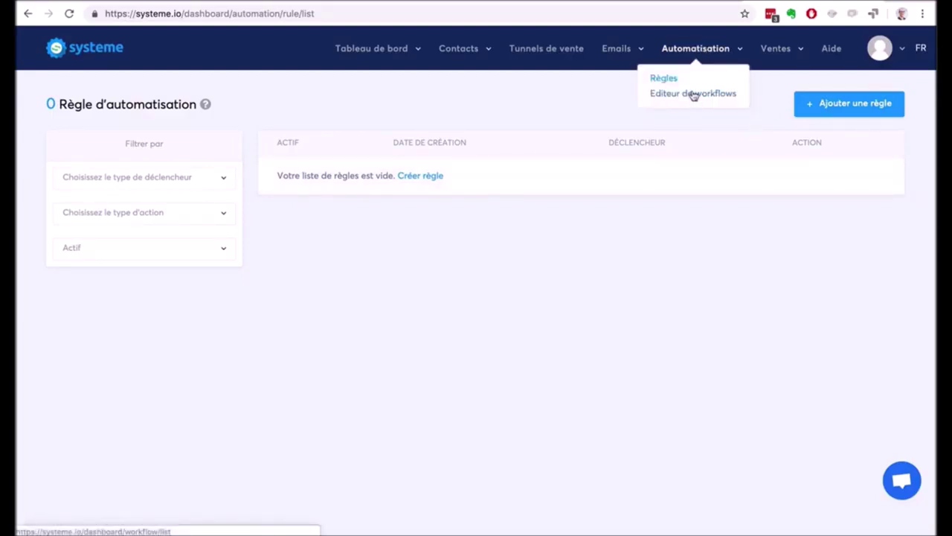
pyautogui.click(692, 93)
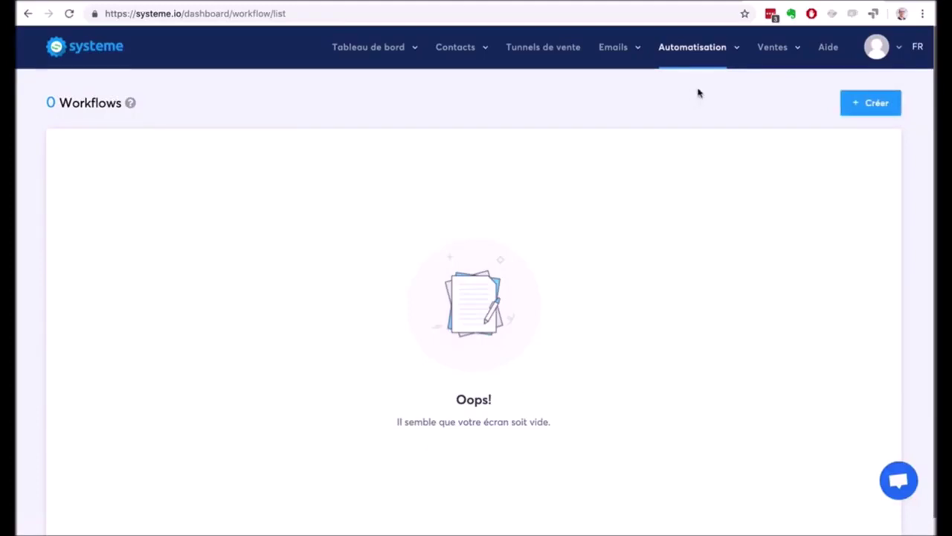
# View the sales products list (Produits) and the discount coupons page (Bons de réduction)
pyautogui.moveTo(773, 45)
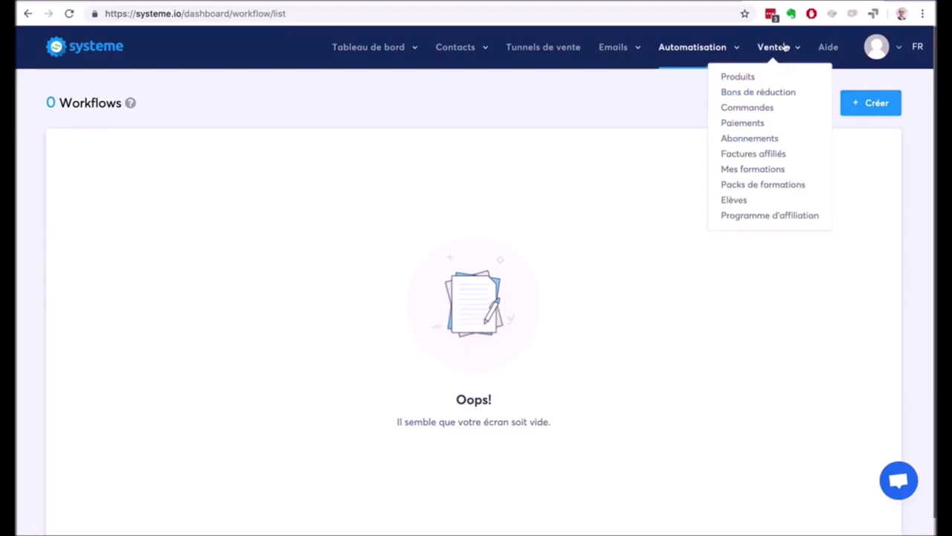
pyautogui.click(739, 79)
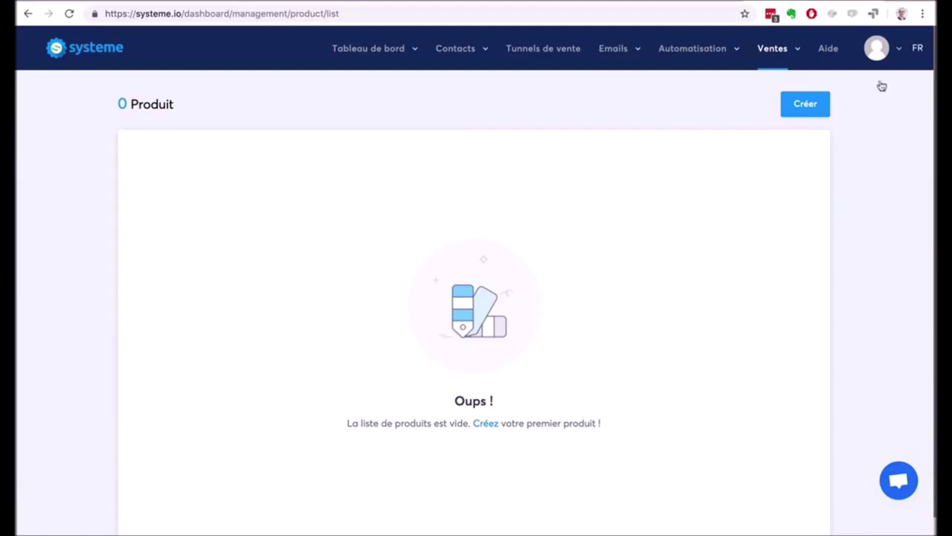
pyautogui.click(790, 61)
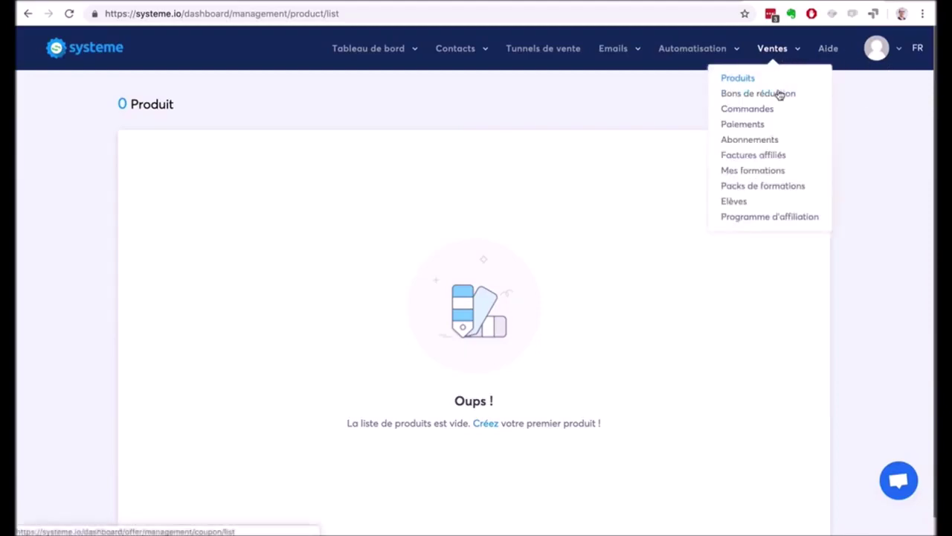
pyautogui.click(779, 94)
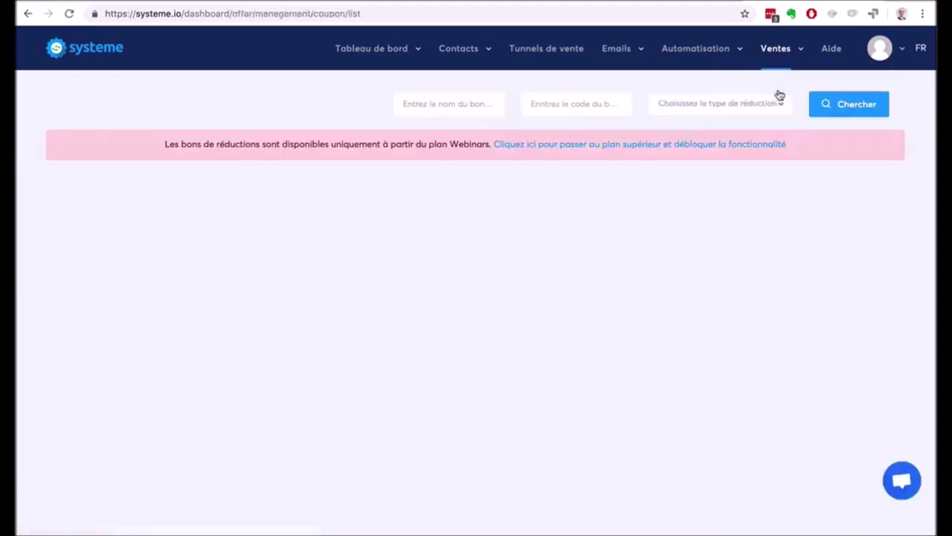
# View the orders page (Commandes) and the payments list (Paiements) in the sales section
pyautogui.click(775, 64)
pyautogui.click(758, 109)
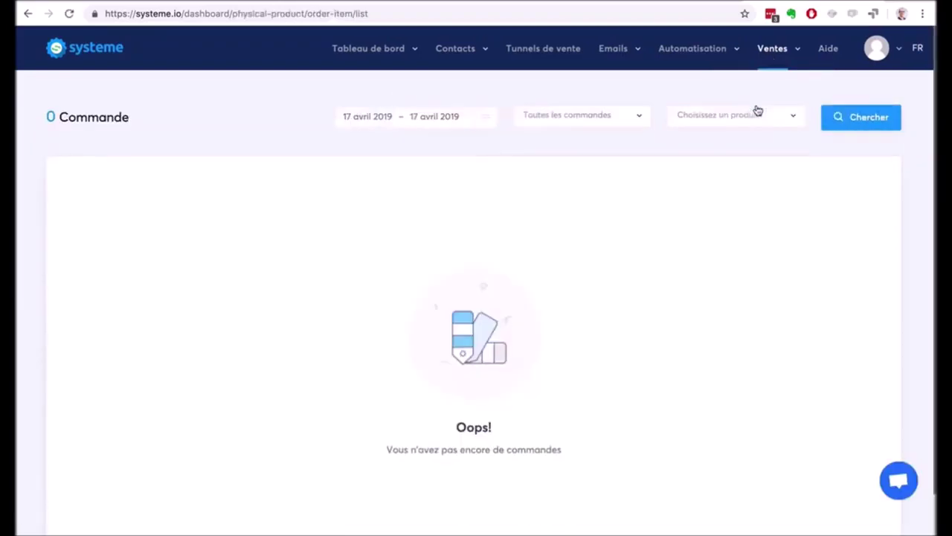
pyautogui.click(765, 65)
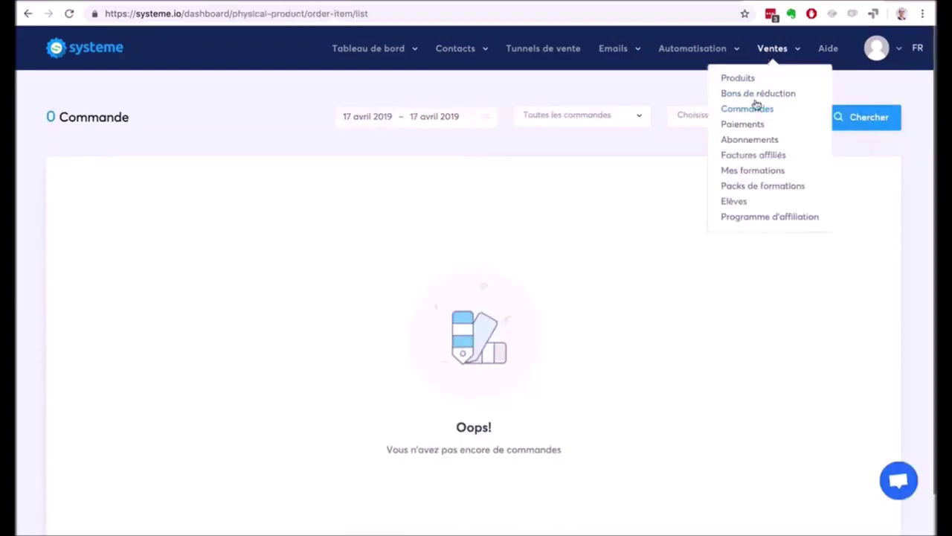
pyautogui.click(747, 124)
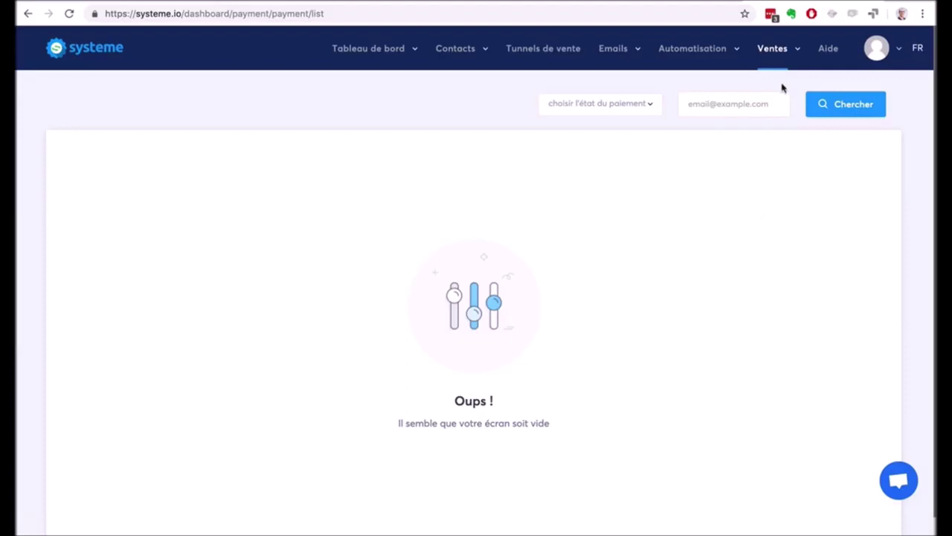
# View the subscriptions list (Abonnements) and the affiliate invoices page (Factures affiliés)
pyautogui.moveTo(773, 52)
pyautogui.click(752, 142)
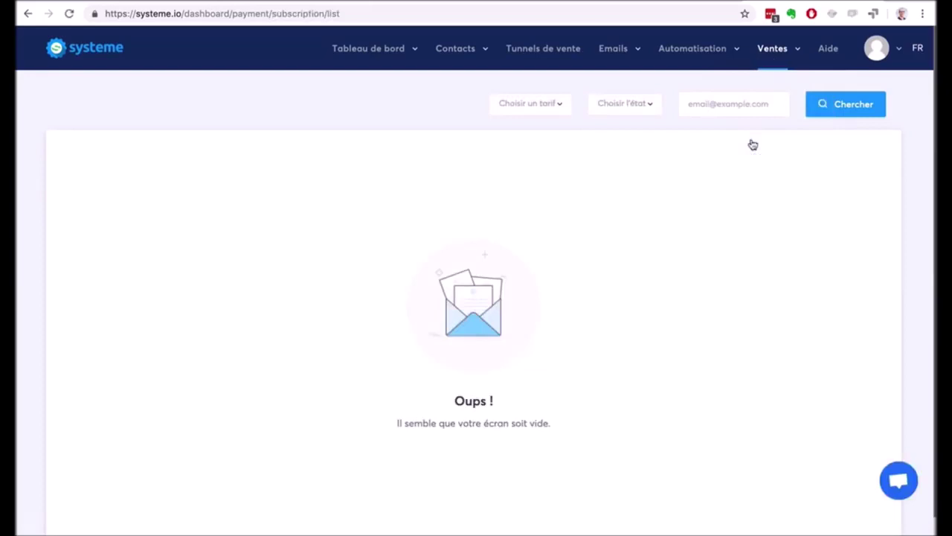
pyautogui.moveTo(766, 59)
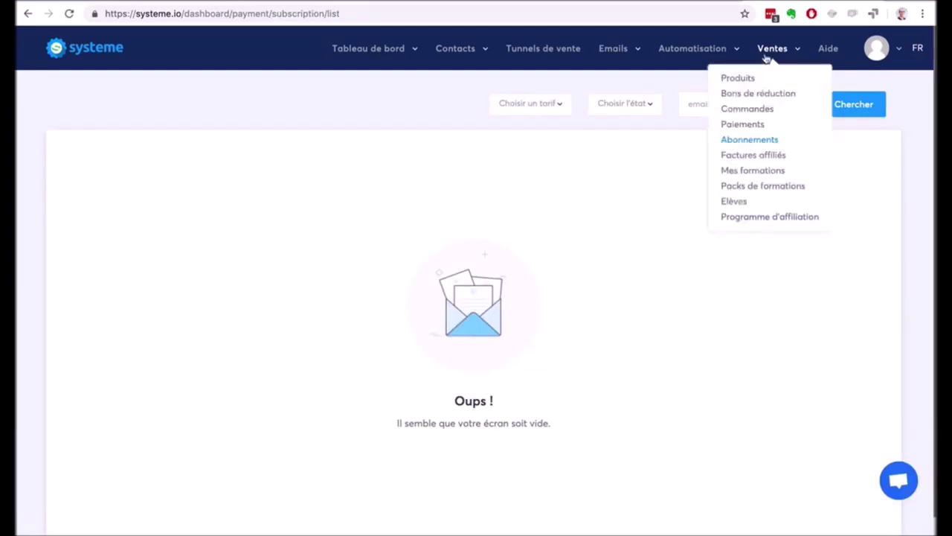
pyautogui.click(766, 156)
# View the courses list (Mes formations) and the course bundles page (Packs de formations)
pyautogui.moveTo(773, 50)
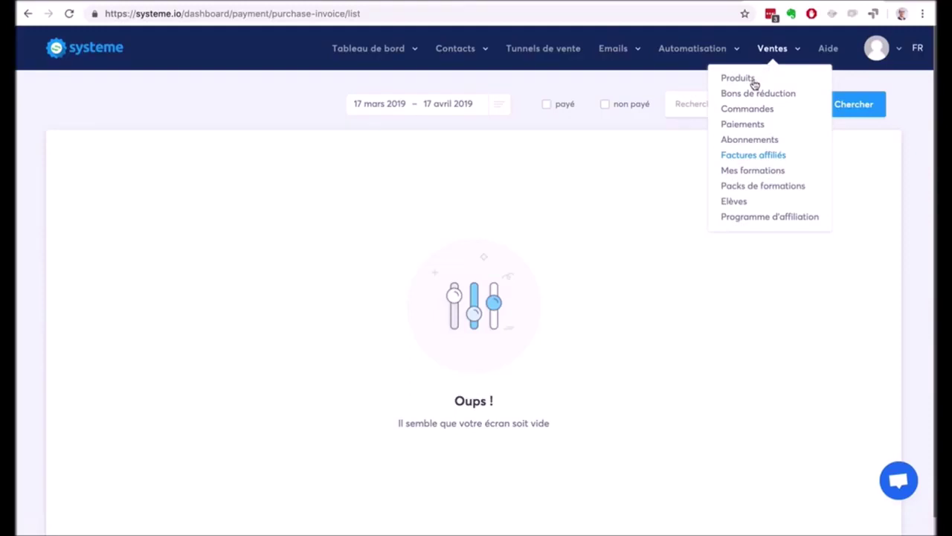
pyautogui.click(750, 174)
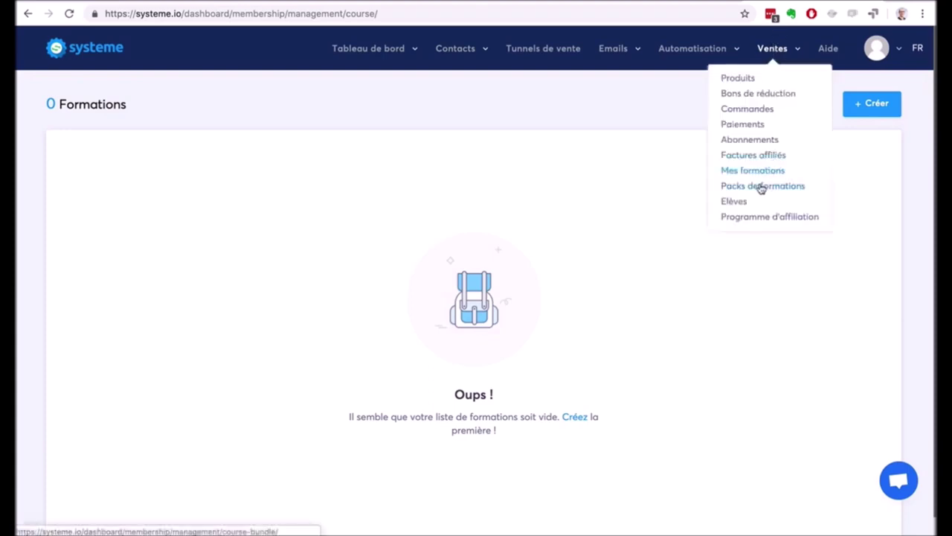
pyautogui.click(761, 188)
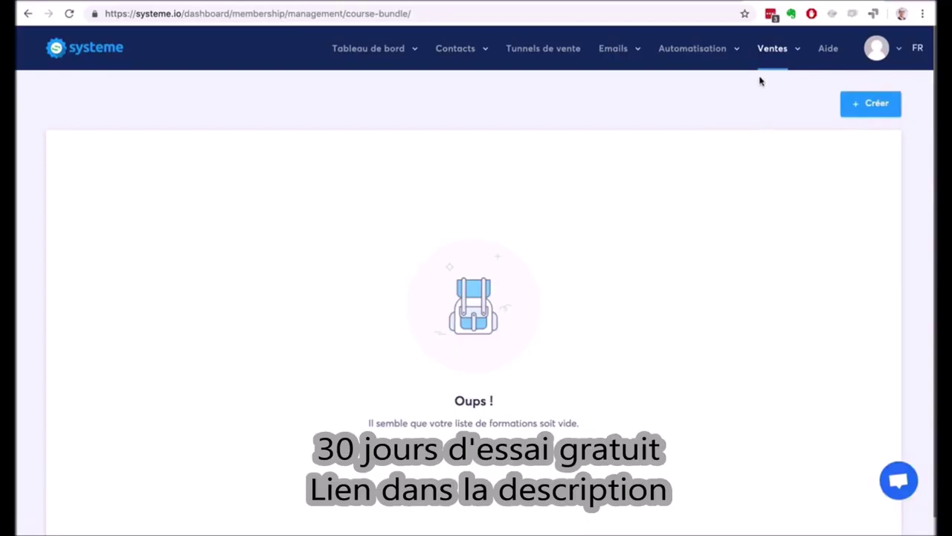
# View the students list (Elèves) and the affiliate programme dashboard (Programme d'affiliation)
pyautogui.moveTo(766, 62)
pyautogui.click(736, 202)
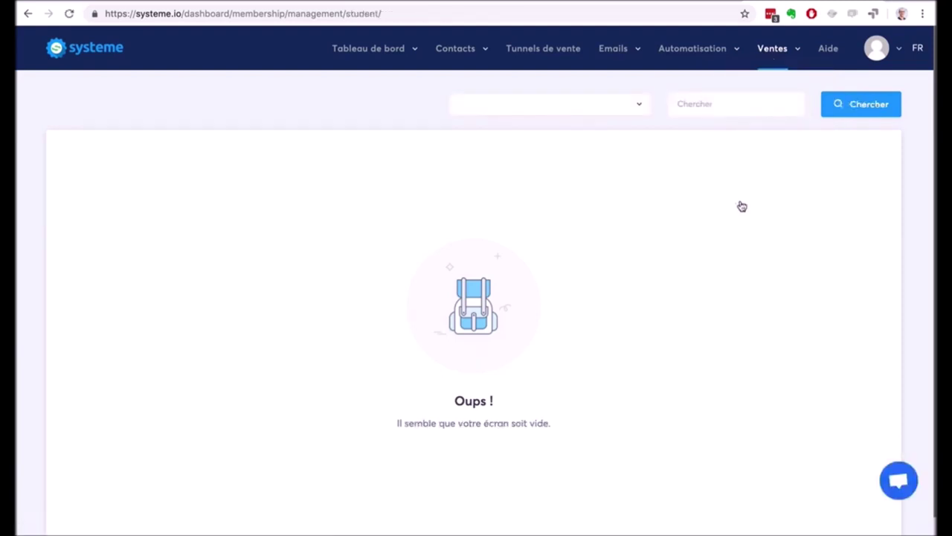
pyautogui.moveTo(772, 60)
pyautogui.click(763, 217)
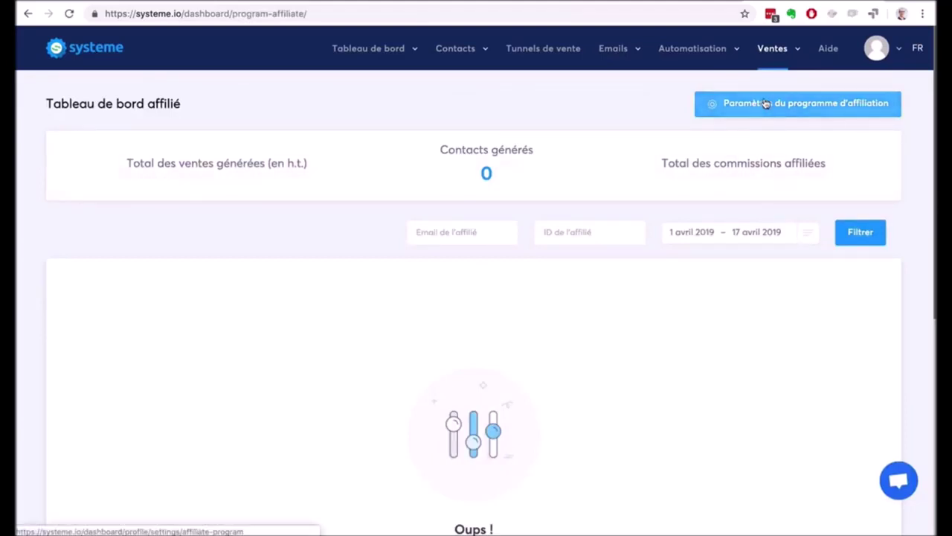
# Show the list of profile and account settings pages
pyautogui.click(890, 48)
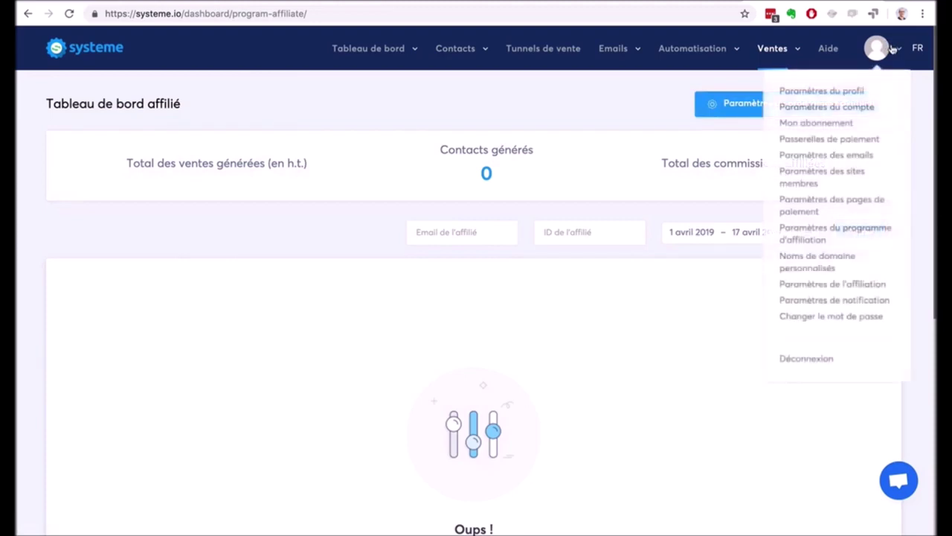